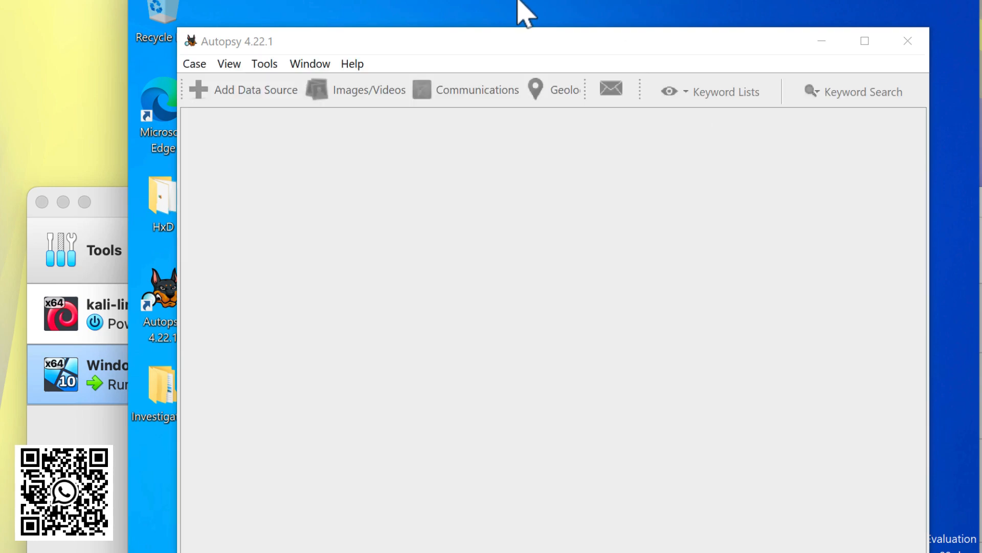
click(541, 43)
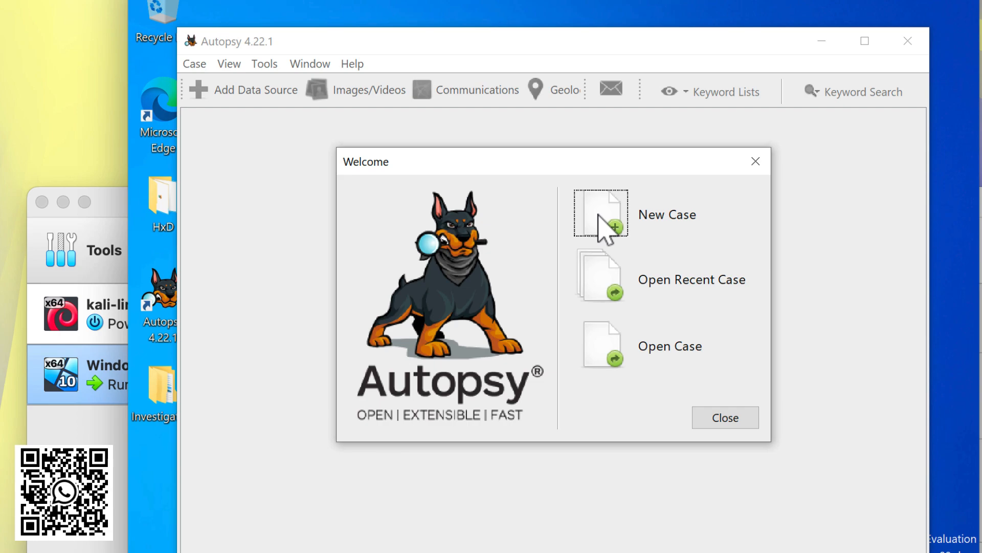
click(598, 214)
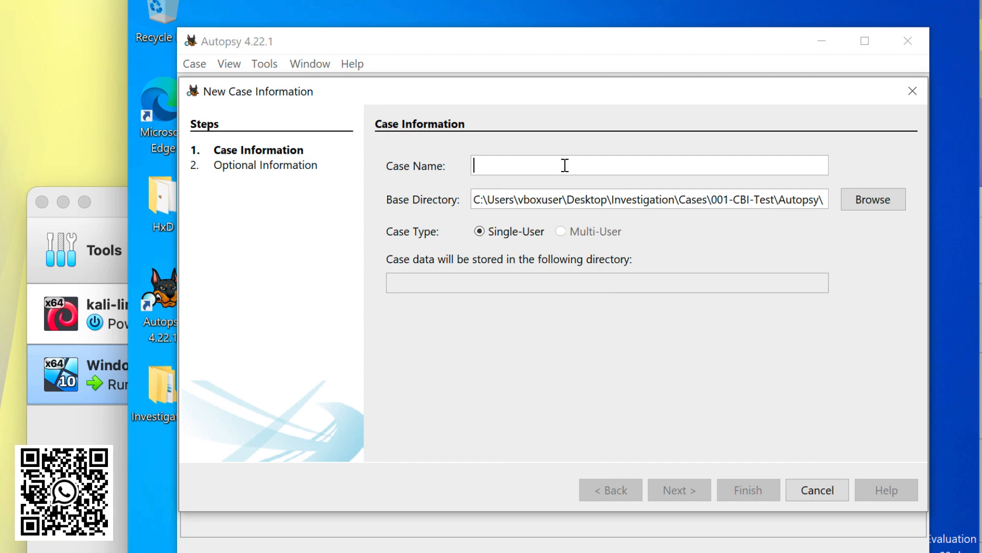
text(0111111111)
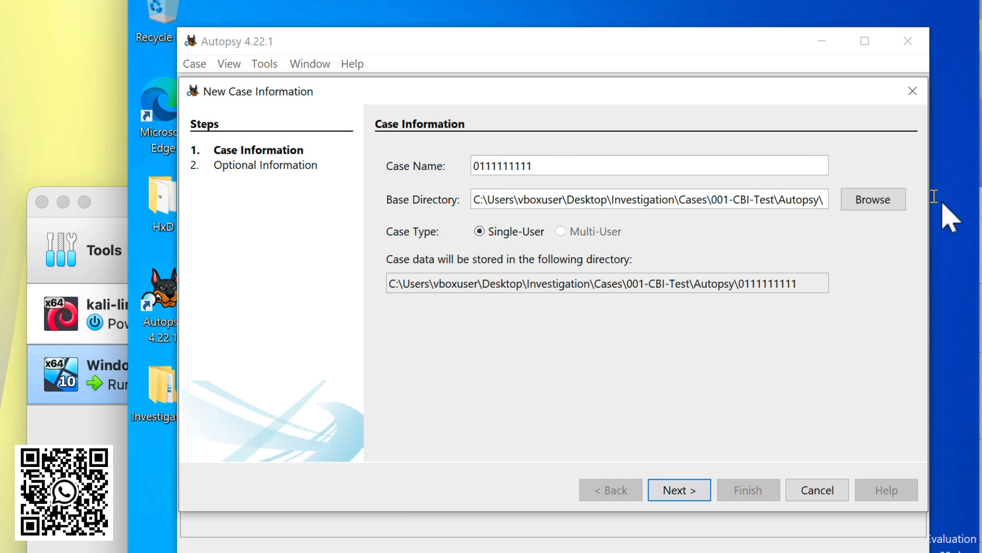
click(891, 201)
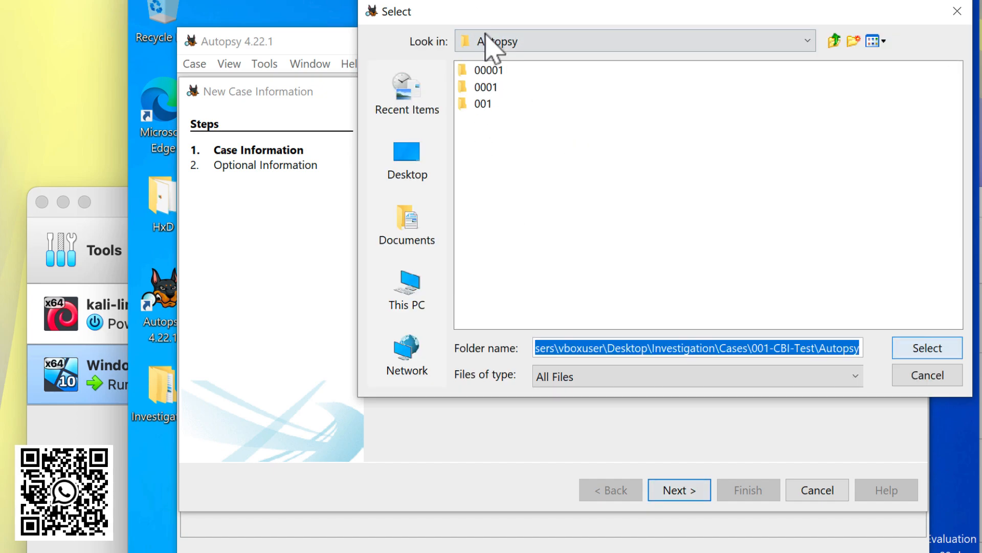
click(922, 350)
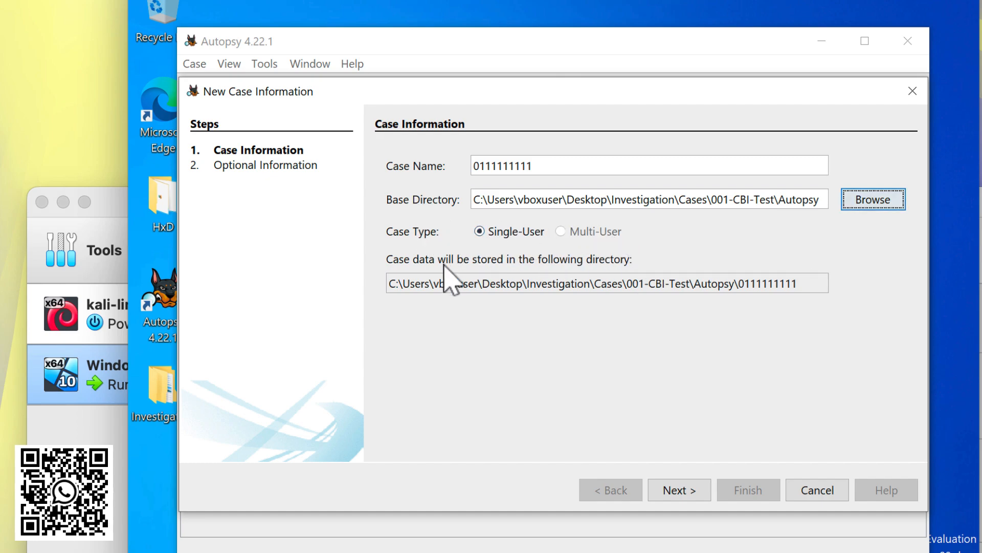
click(691, 491)
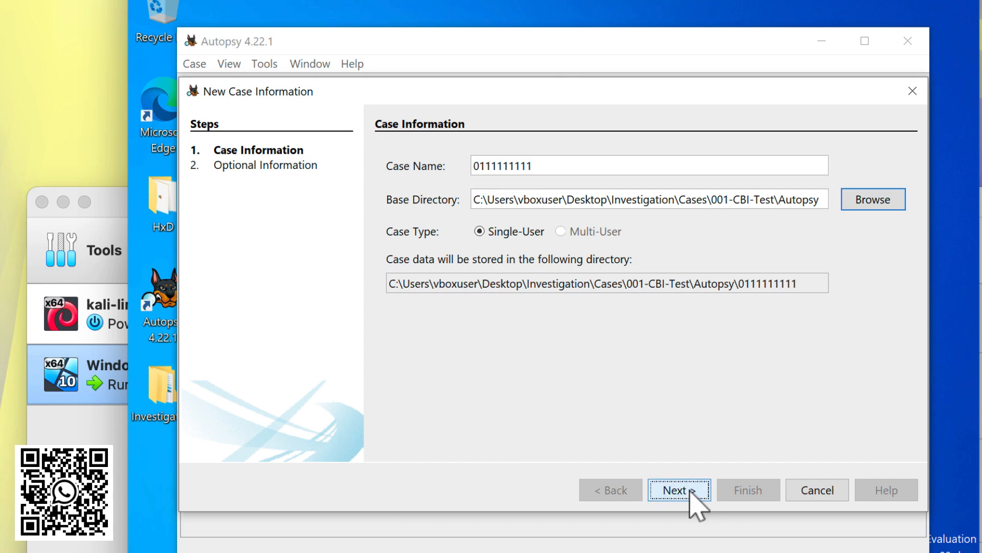
Enter the case number in the optional case information.
click(541, 198)
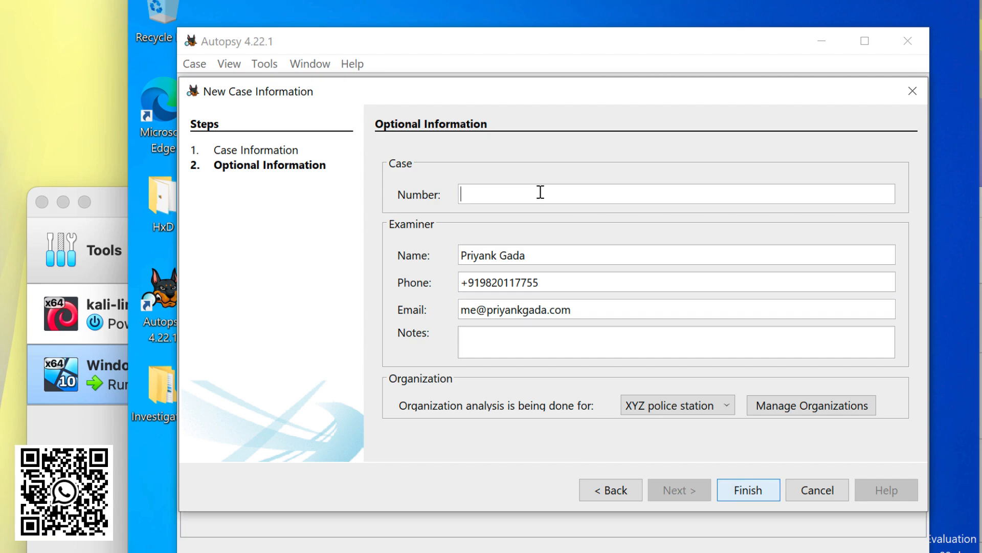
text(1231231321321321)
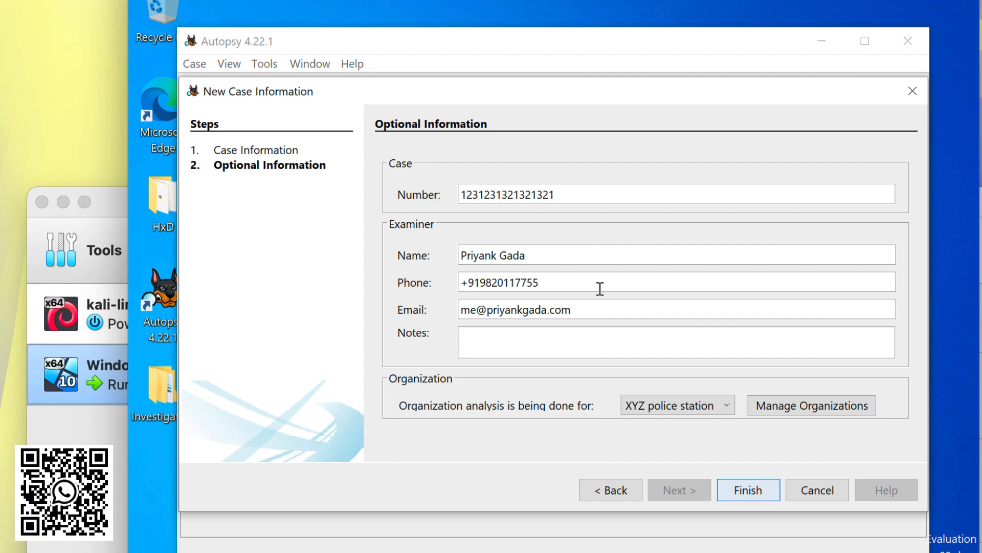
click(586, 313)
Examine the contact details of the XYZ police station and CBI FBI organizations and the fields required for adding a new organization.
click(699, 408)
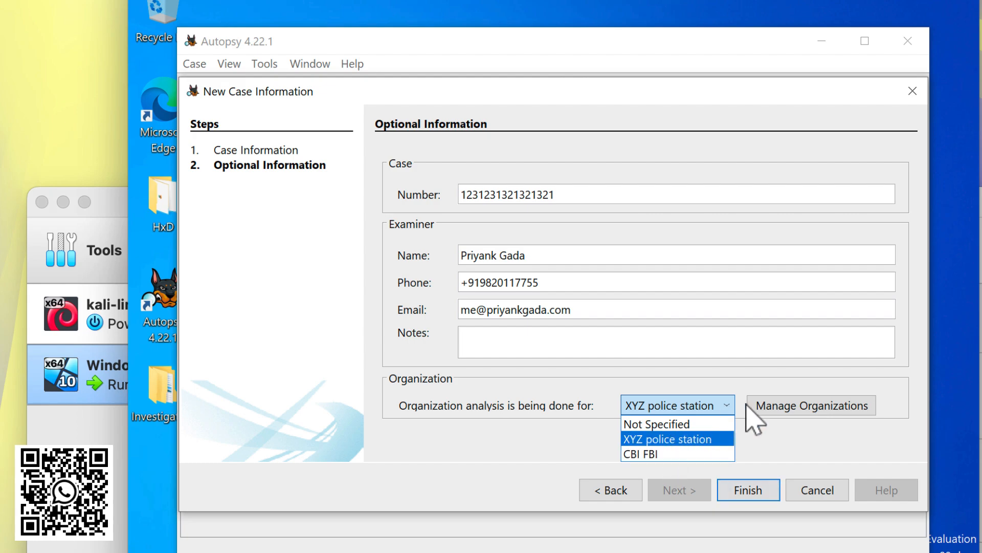
click(764, 403)
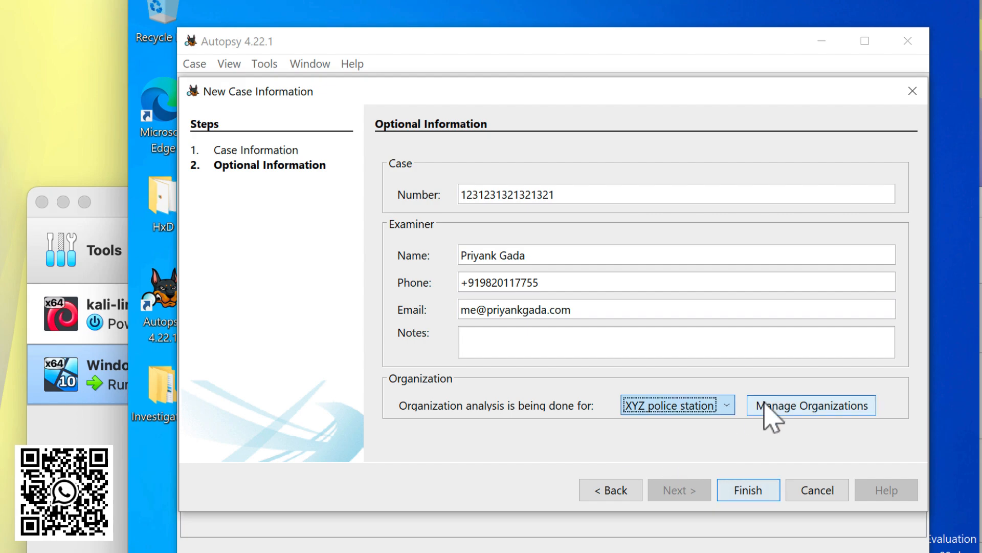
click(765, 407)
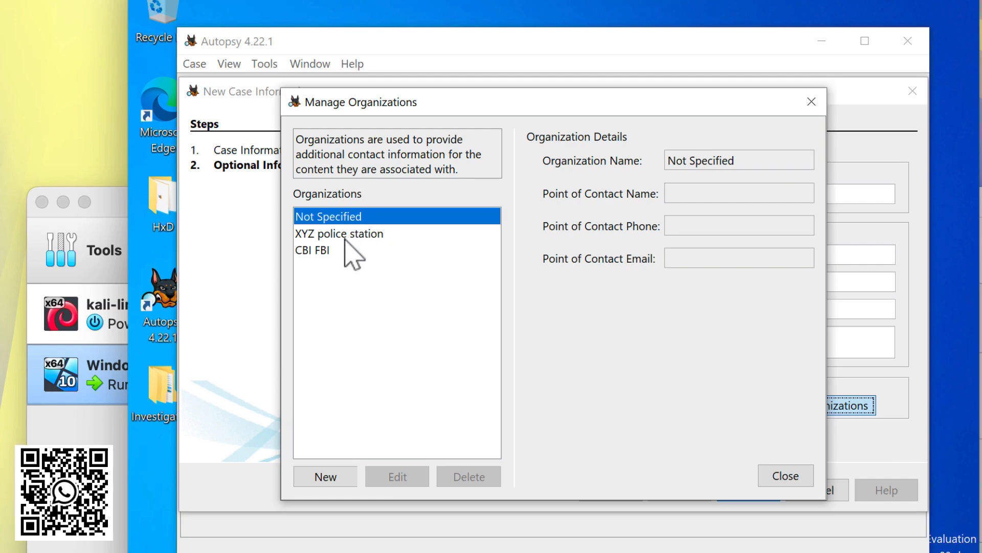
click(342, 238)
click(333, 247)
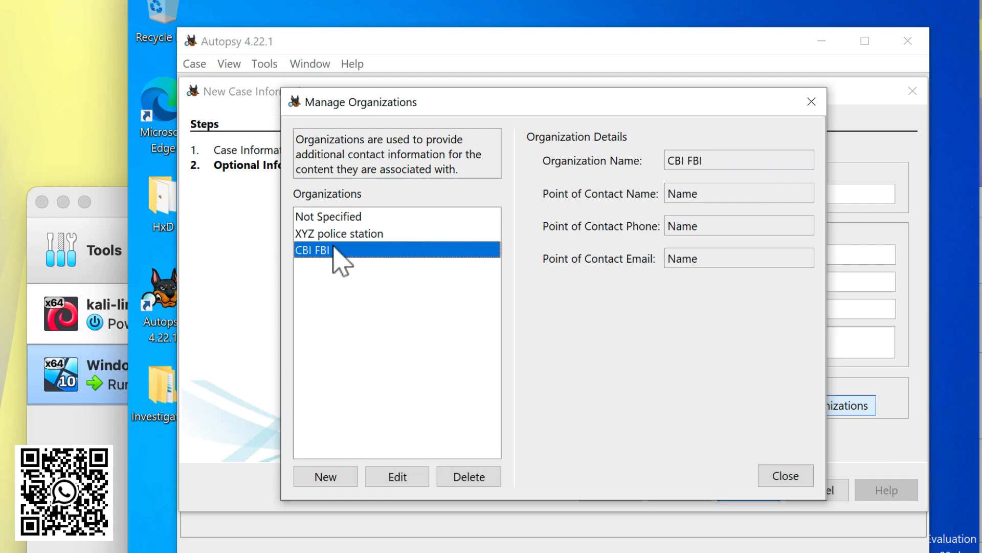
click(337, 239)
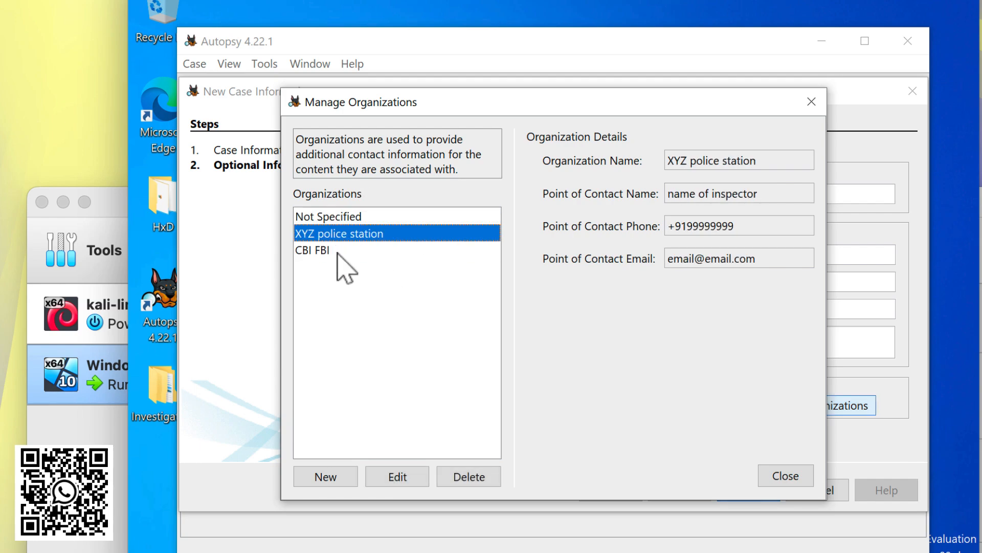
click(339, 251)
click(379, 233)
click(313, 483)
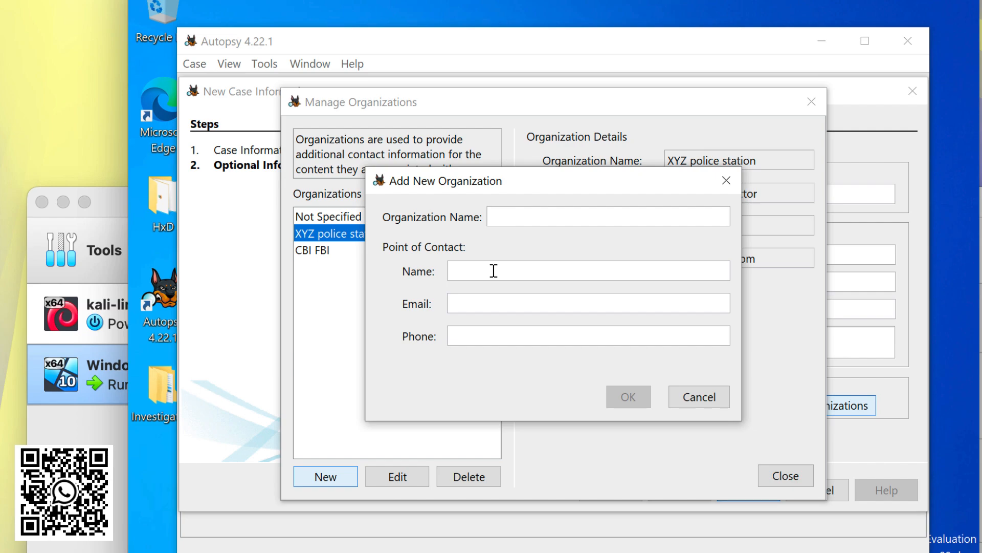
click(700, 401)
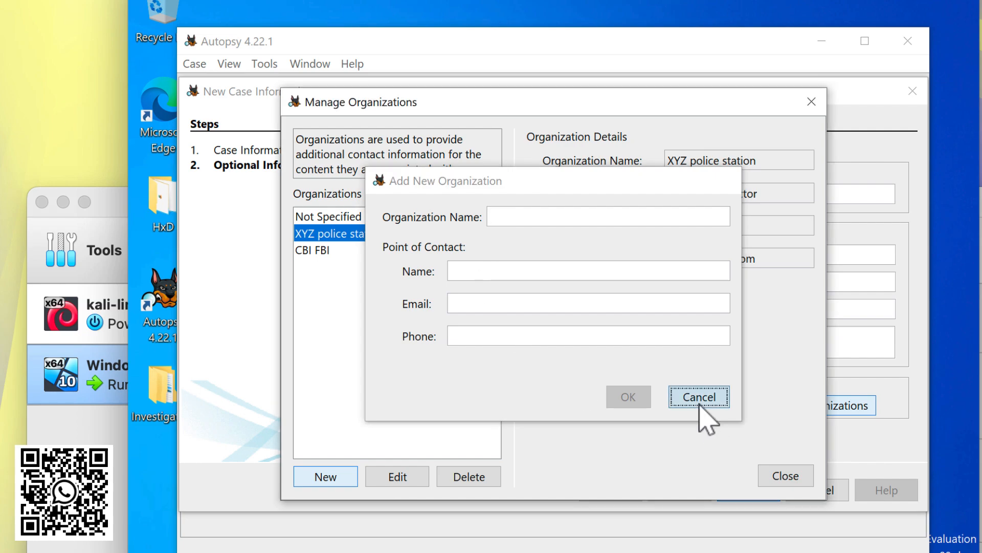
click(785, 477)
Set XYZ police station as the organization the analysis is done for and finish the new case setup.
click(655, 409)
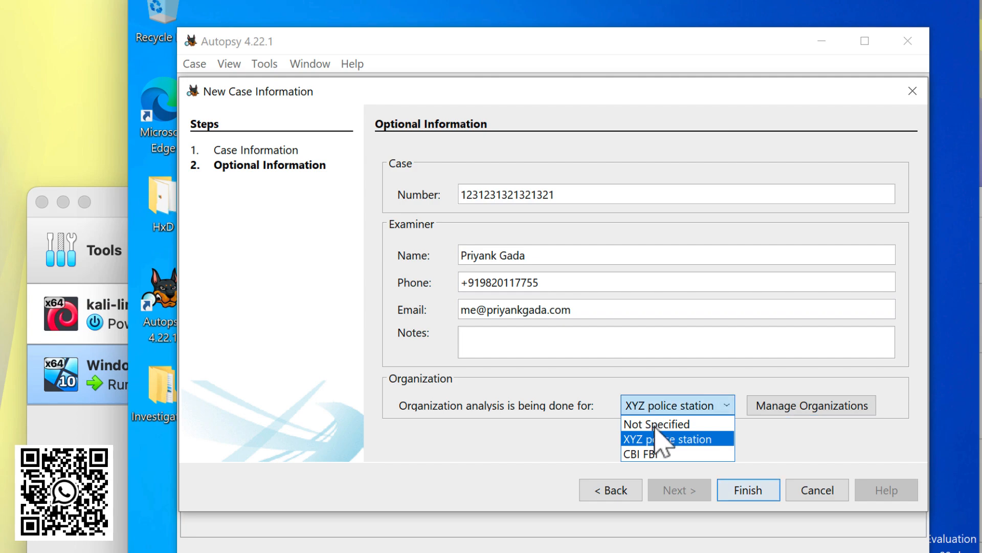
click(660, 444)
click(765, 491)
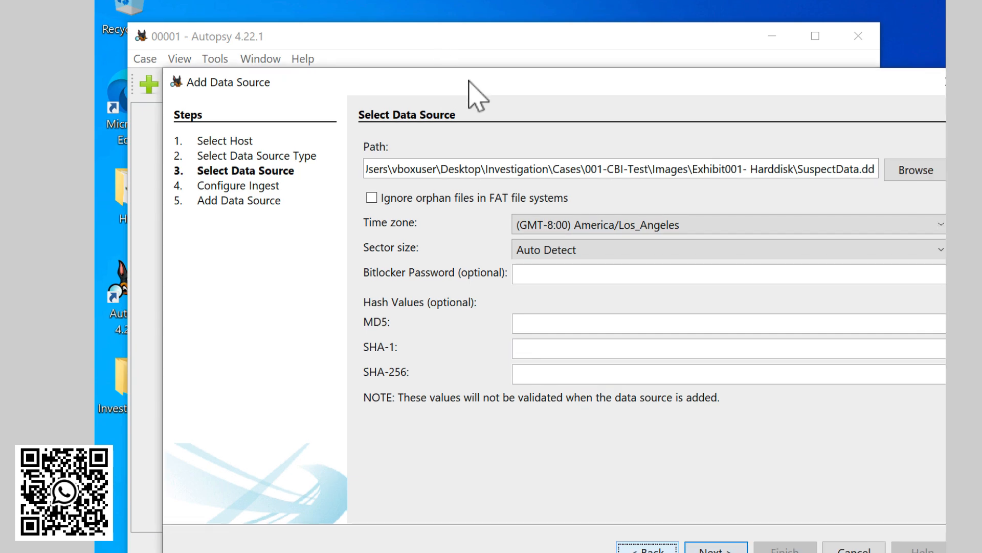
Proceed to ingest configuration for SuspectData.dd, keeping orphan files included, the America/Los_Angeles time zone and automatic sector size detection.
drag(462, 79, 410, 45)
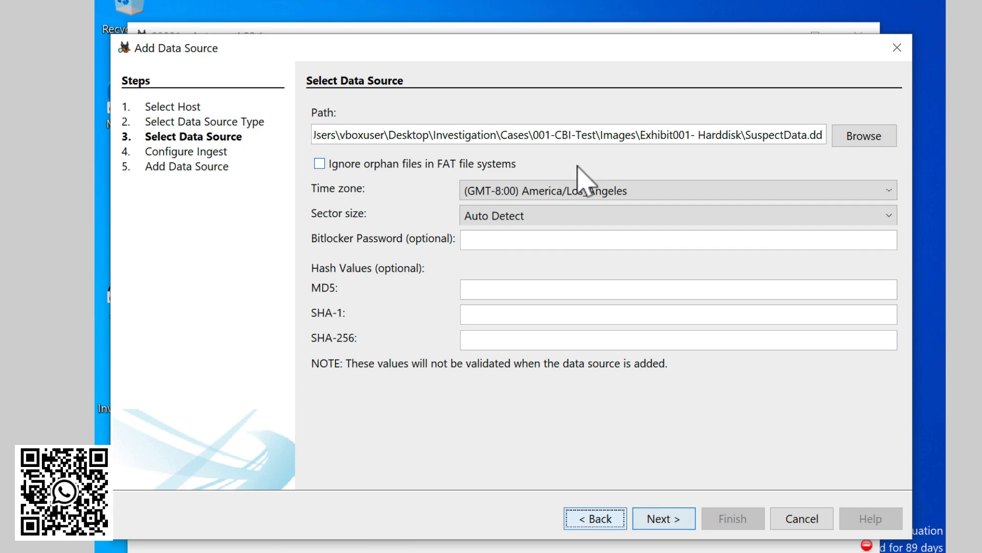
click(555, 162)
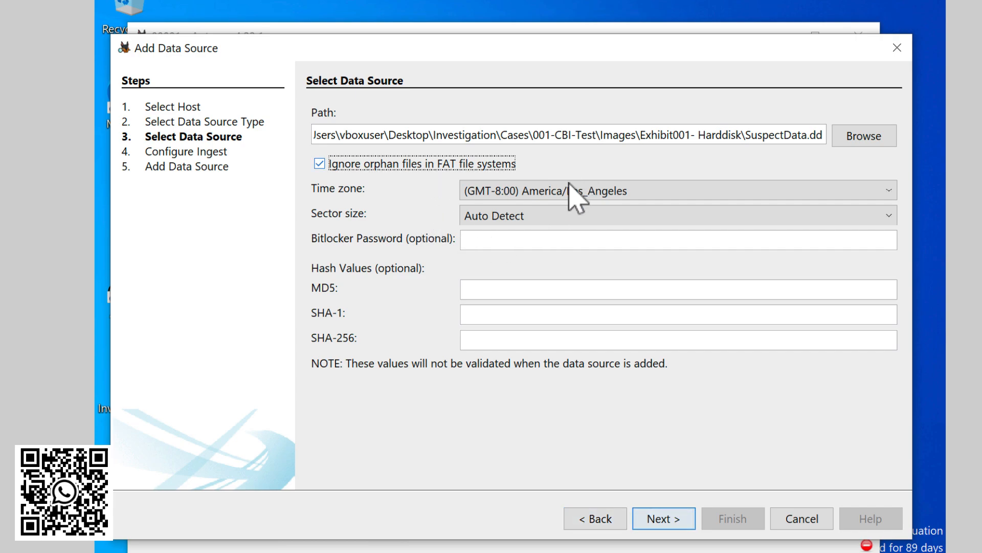
click(319, 163)
click(546, 189)
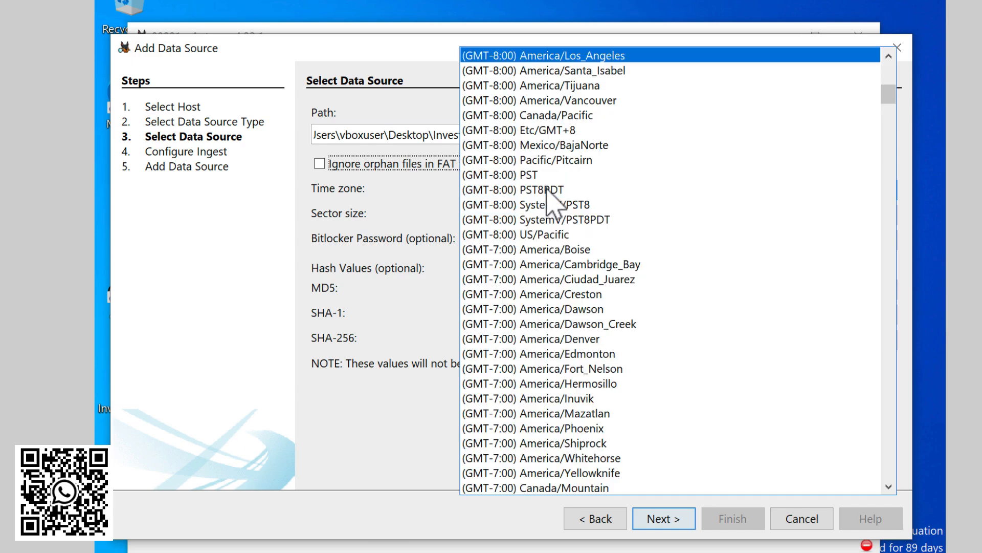
click(393, 232)
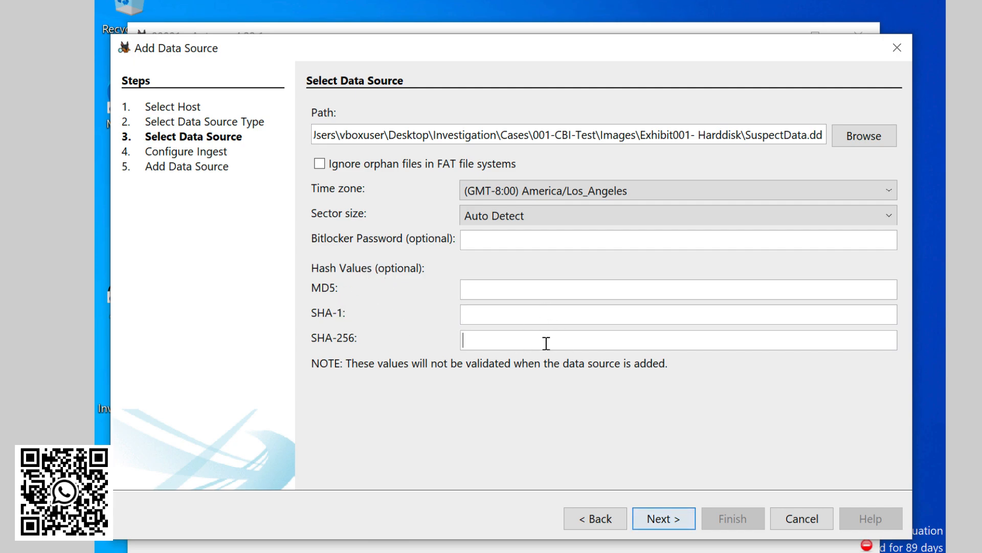
click(662, 521)
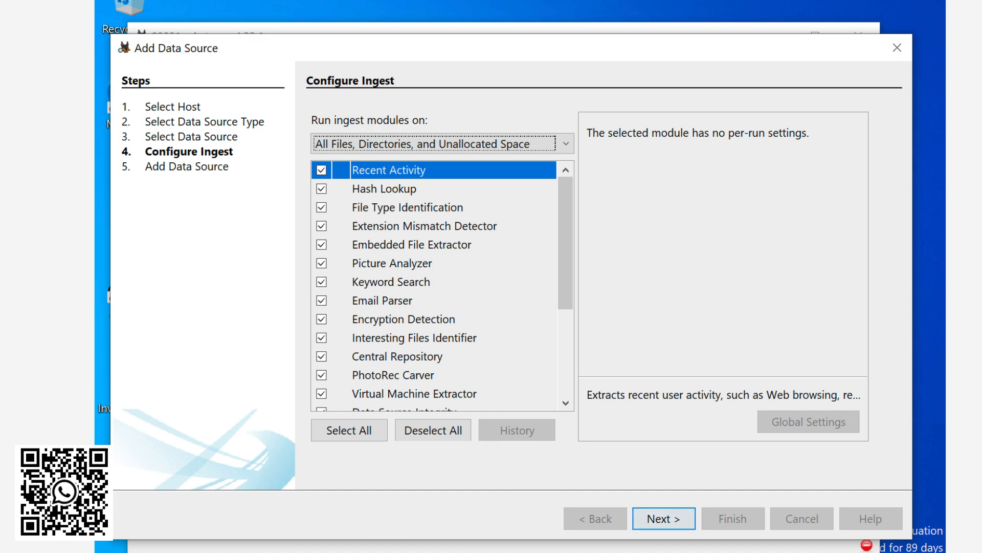
Examine the per-run settings of the Recent Activity and Hash Lookup ingest modules, keeping both enabled.
click(505, 172)
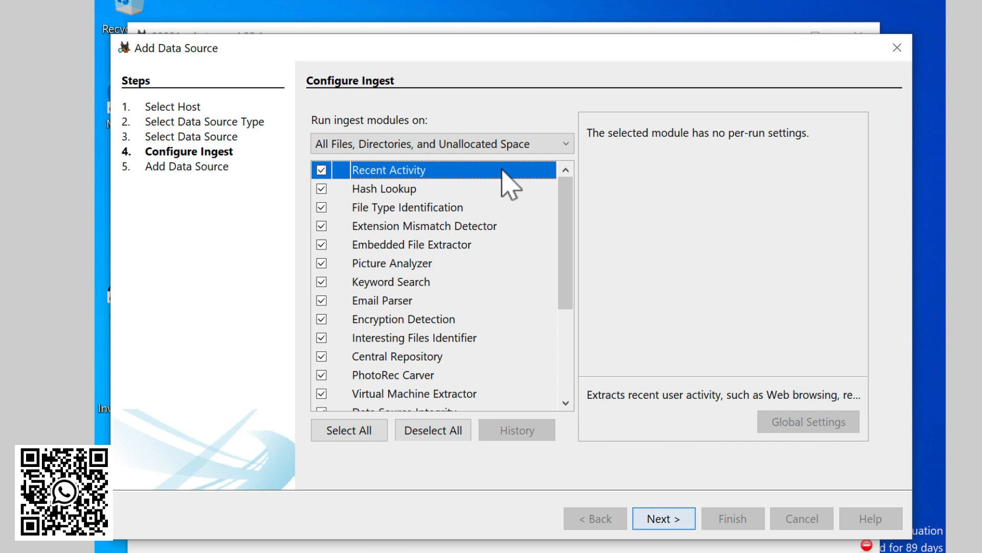
click(319, 172)
click(320, 170)
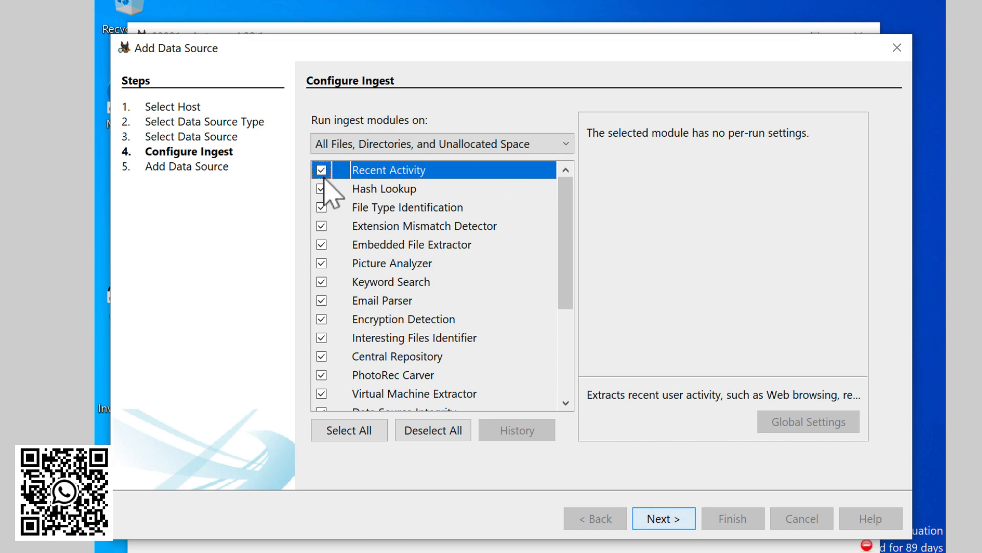
click(377, 188)
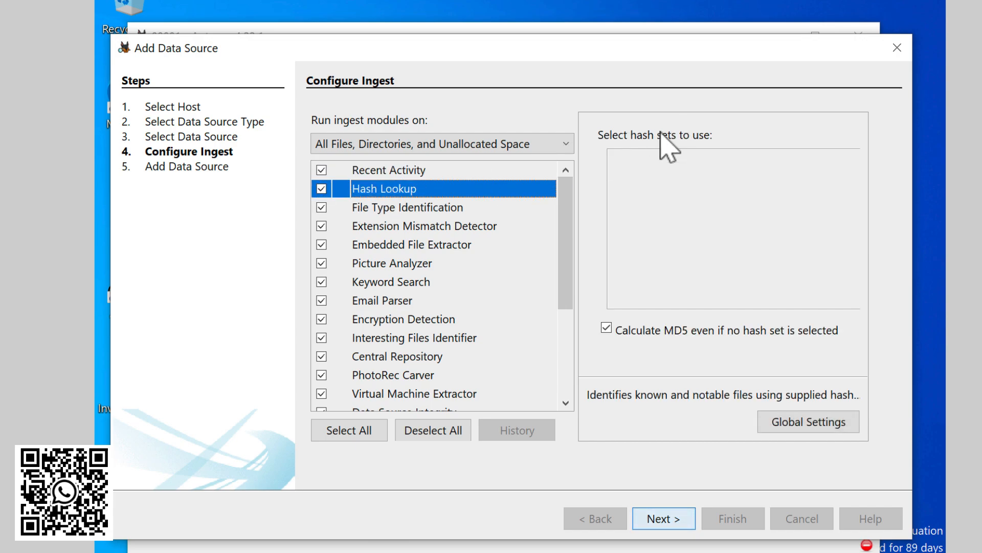